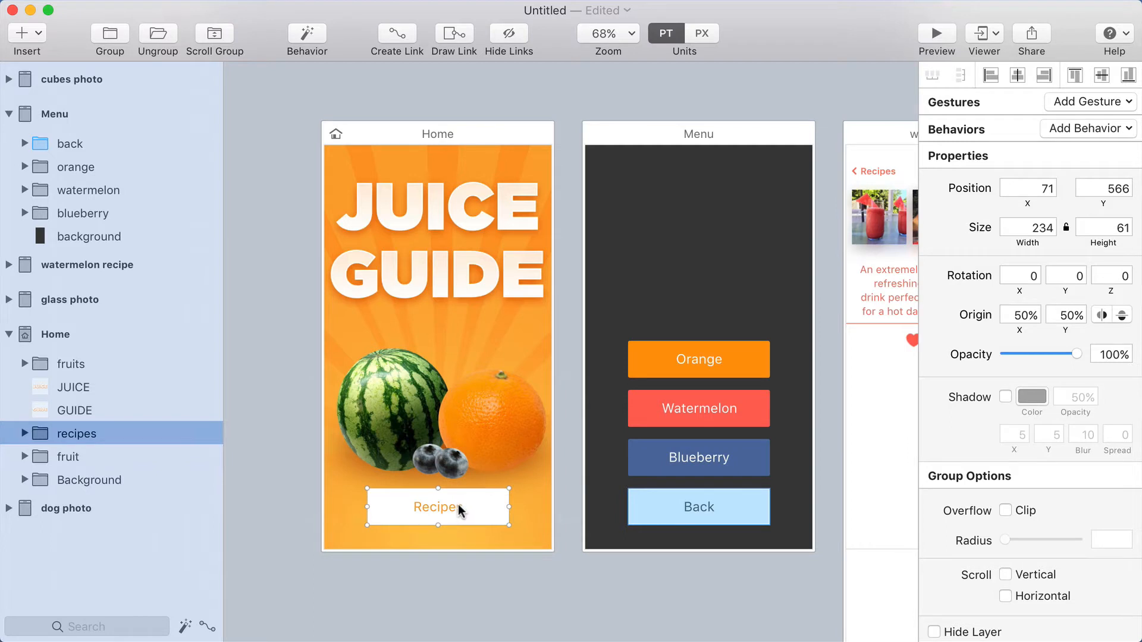
Link the Home screen's Recipes button to the Menu screen with a tap and a new transition, with both screens aligned
drag(458, 504, 675, 257)
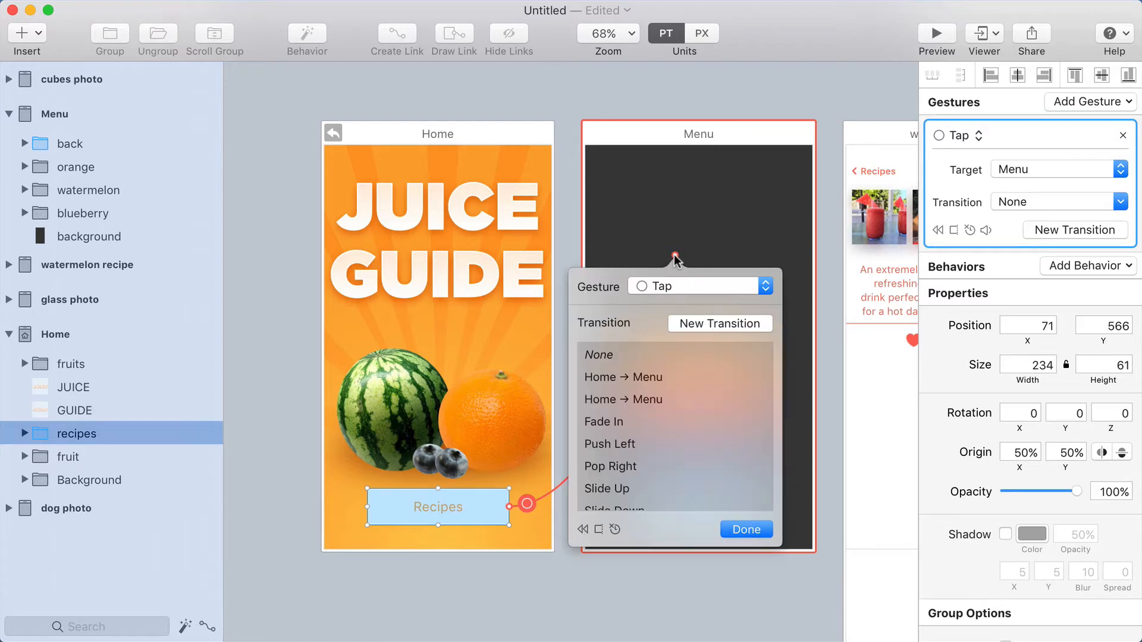
click(709, 321)
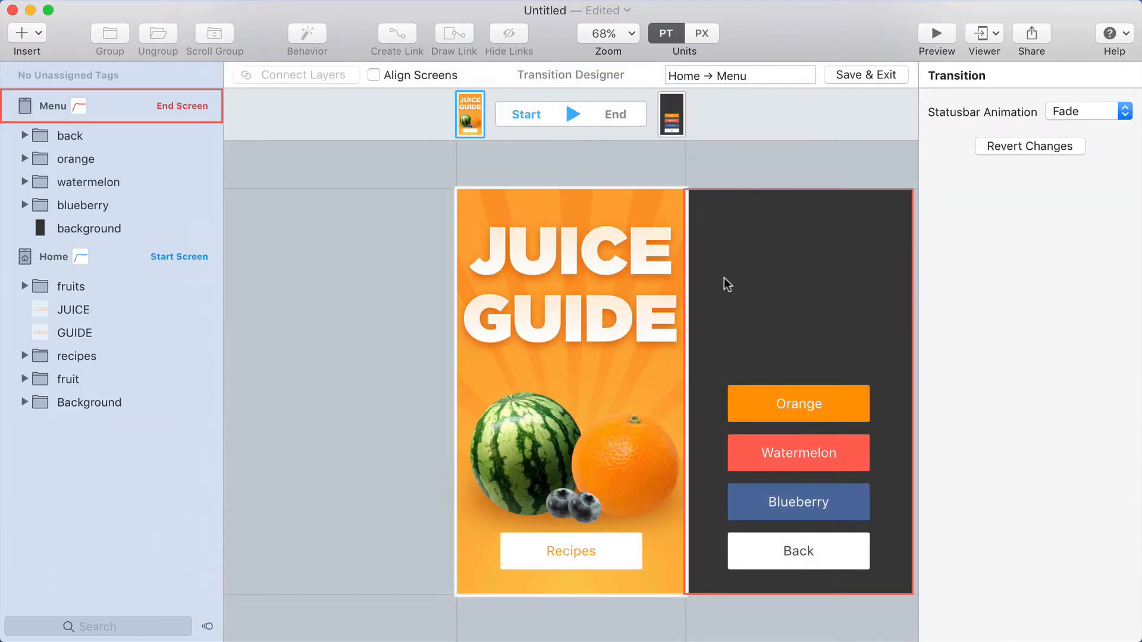
drag(741, 259, 693, 298)
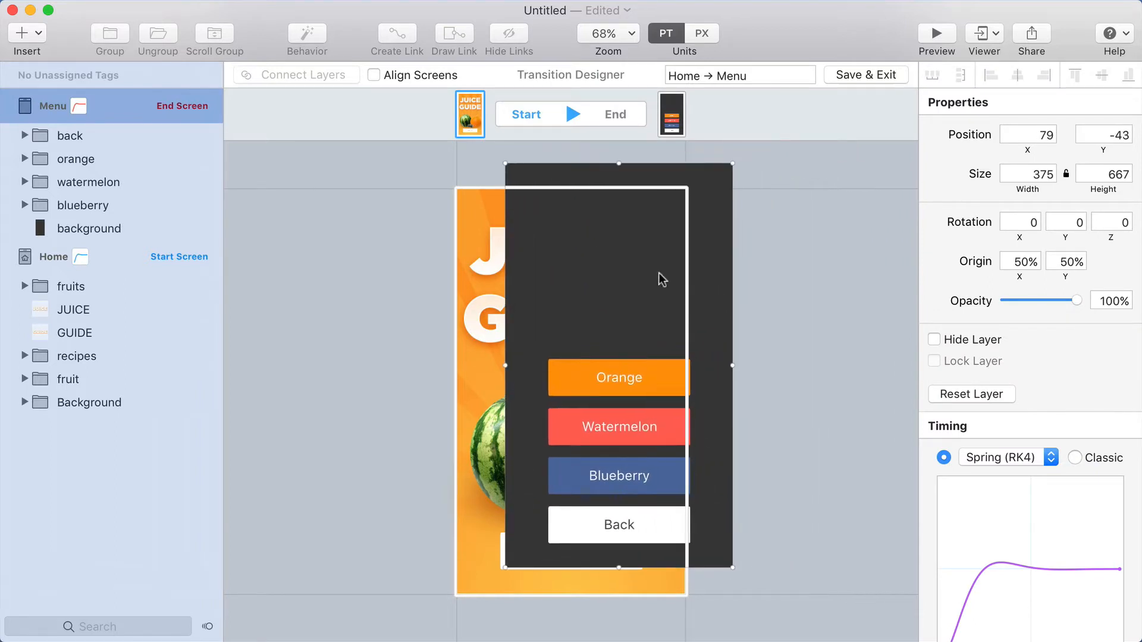
click(373, 76)
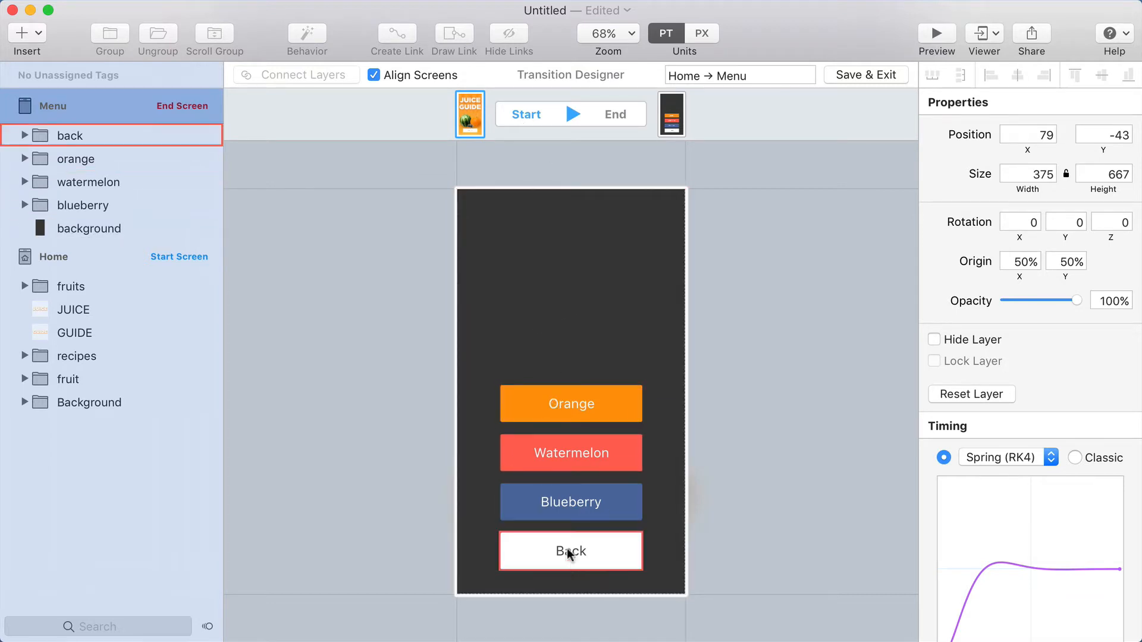
Make the Menu screen's background layer fully transparent in the transition's start state
click(620, 314)
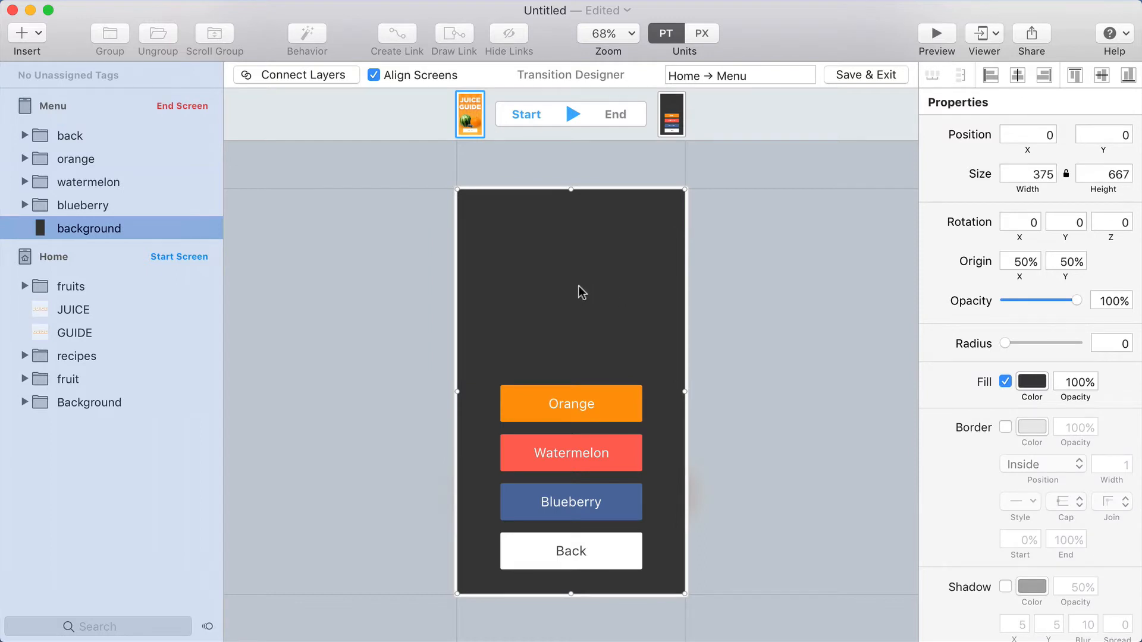
drag(1075, 301, 975, 308)
click(752, 437)
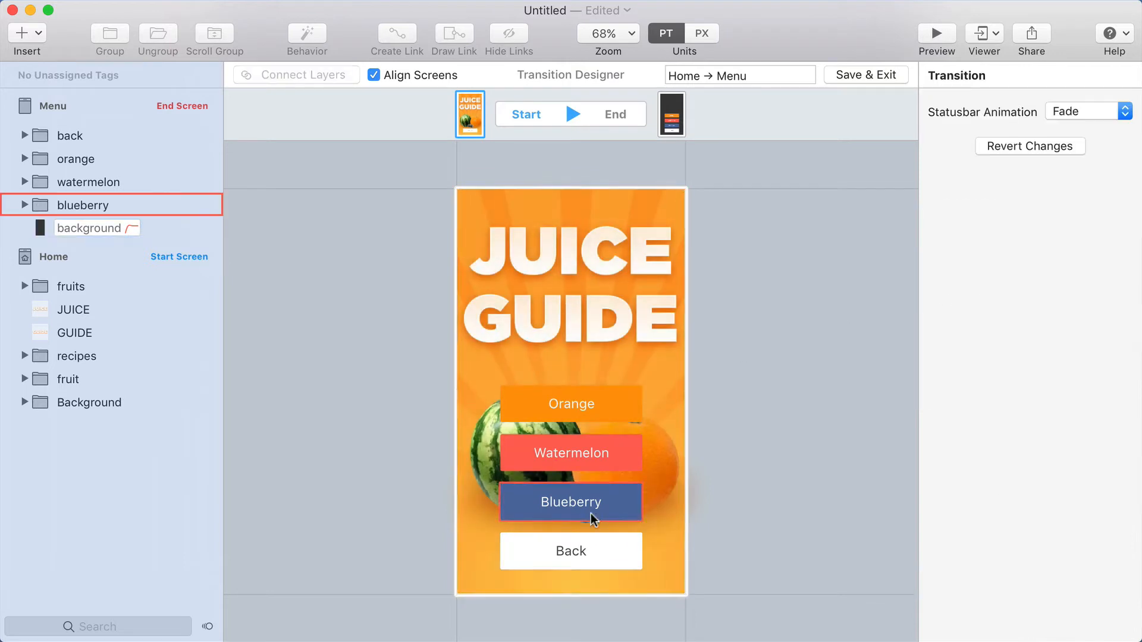
Move the Blueberry, Watermelon and Orange buttons onto the Back button at X 71, Y 566 in the start state
drag(589, 513, 589, 556)
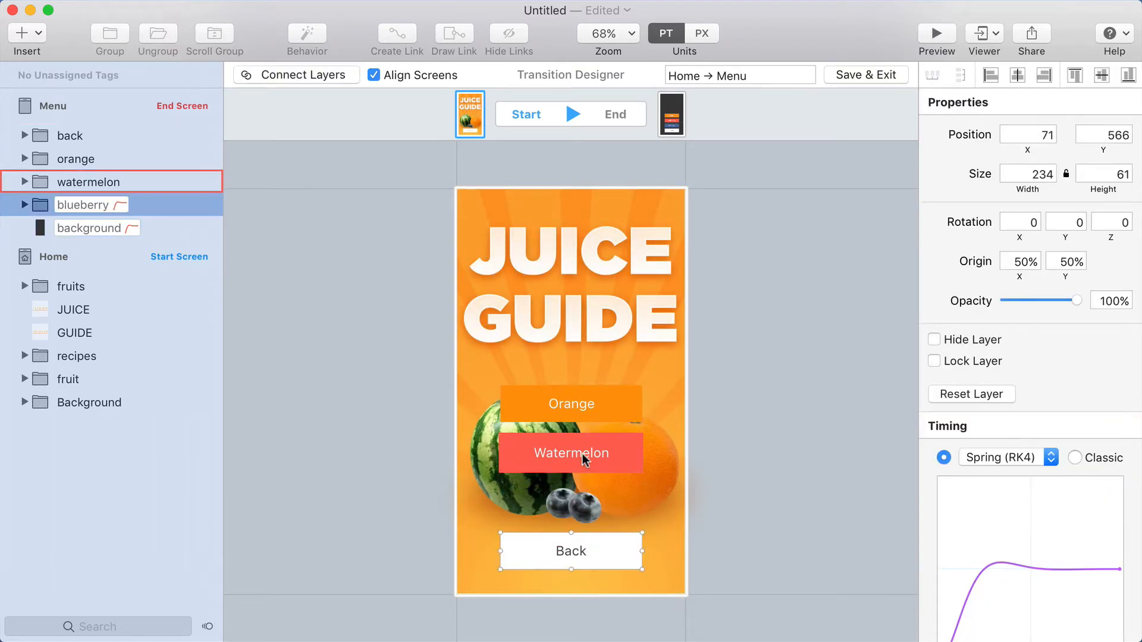
drag(586, 454, 573, 548)
drag(572, 403, 571, 549)
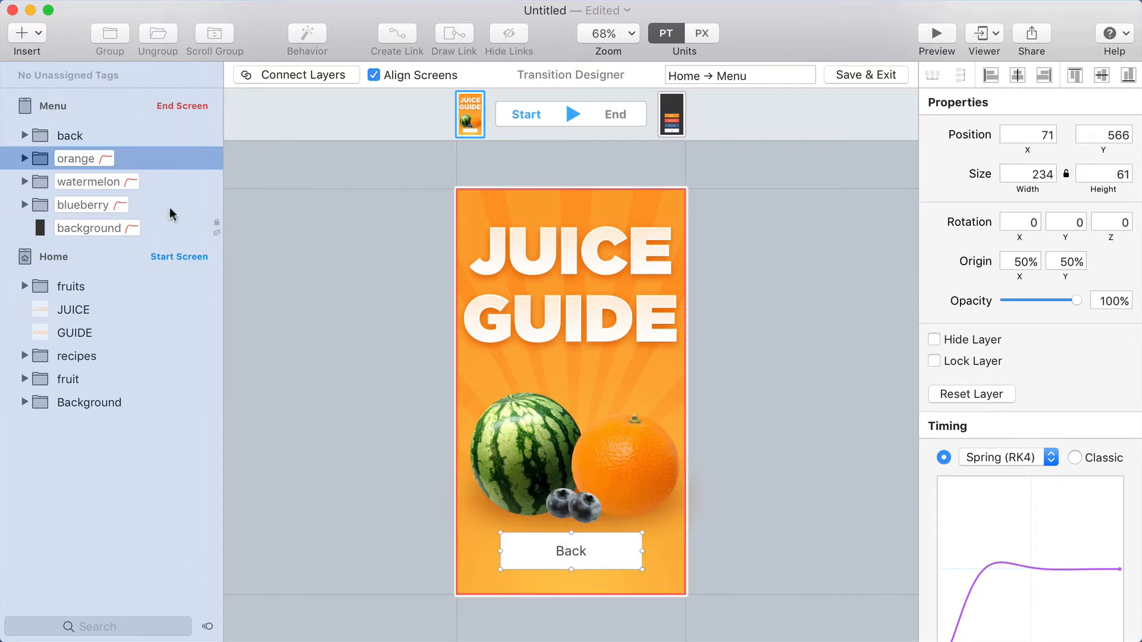
Set the orange, watermelon, blueberry and back layers to 0% opacity in the start state
shift+click(97, 207)
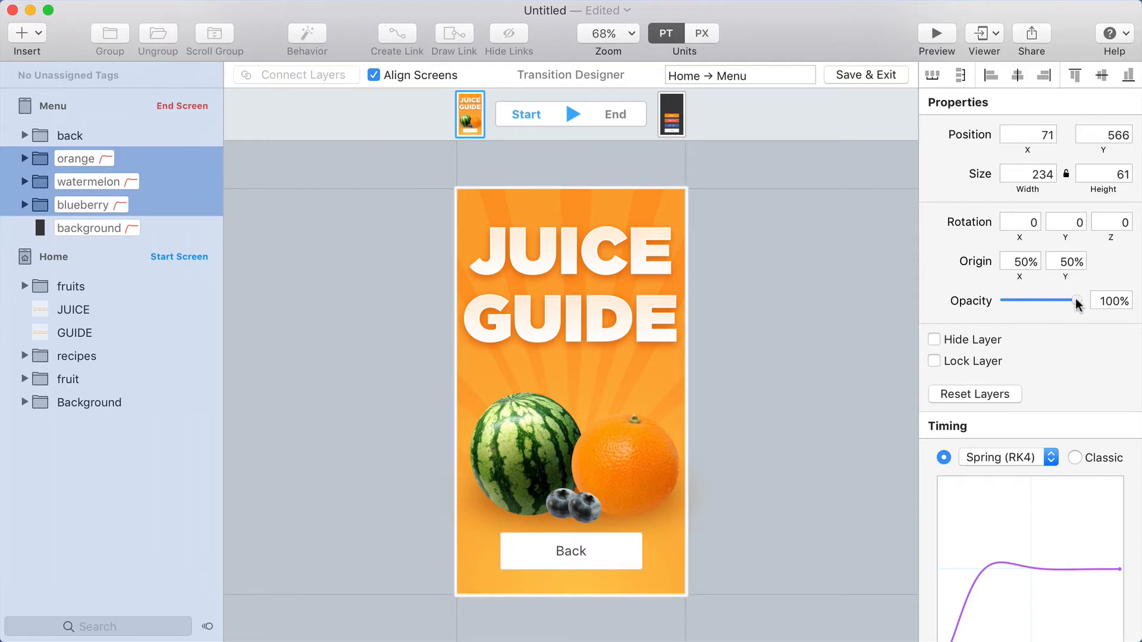
drag(1077, 300, 998, 301)
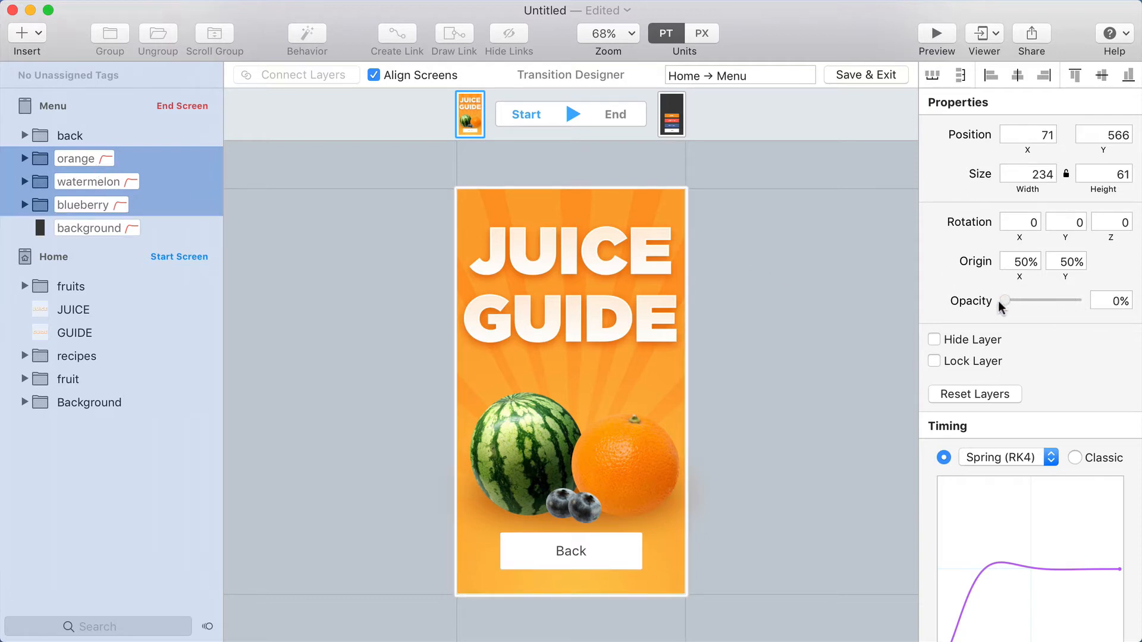
click(64, 138)
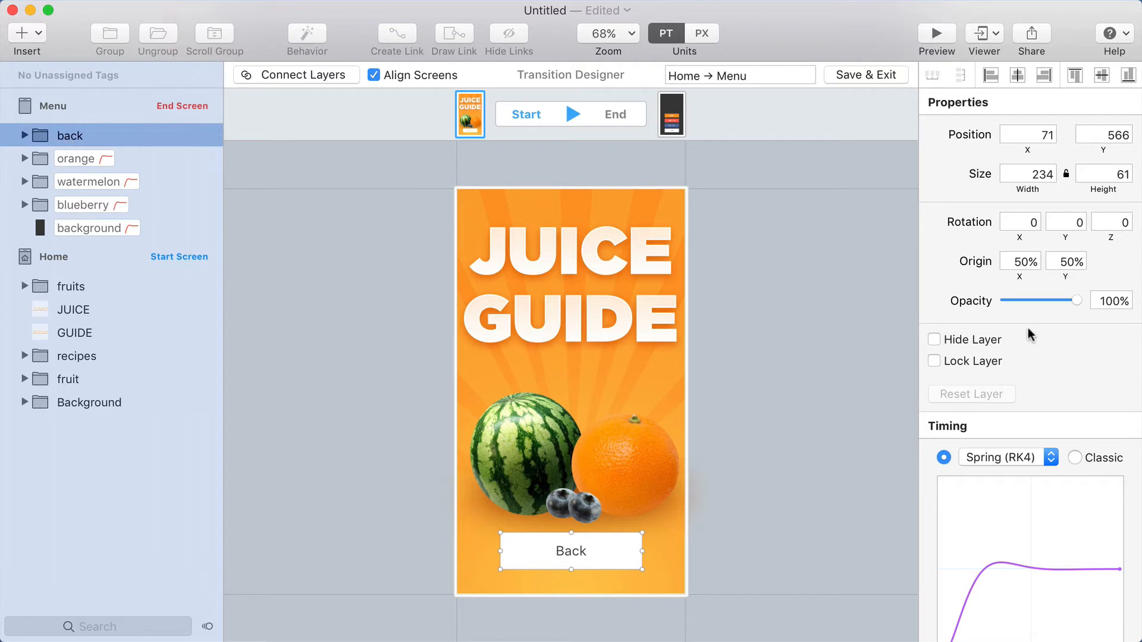
drag(1075, 300, 971, 301)
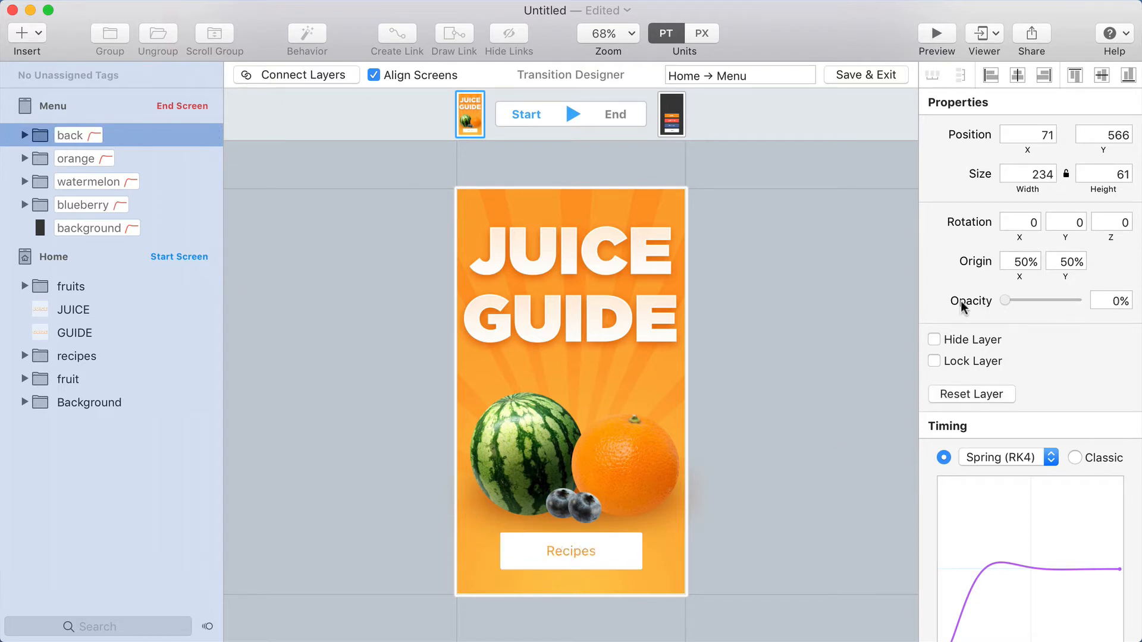
Preview the Home to Menu transition by playing it forward and back twice
click(542, 556)
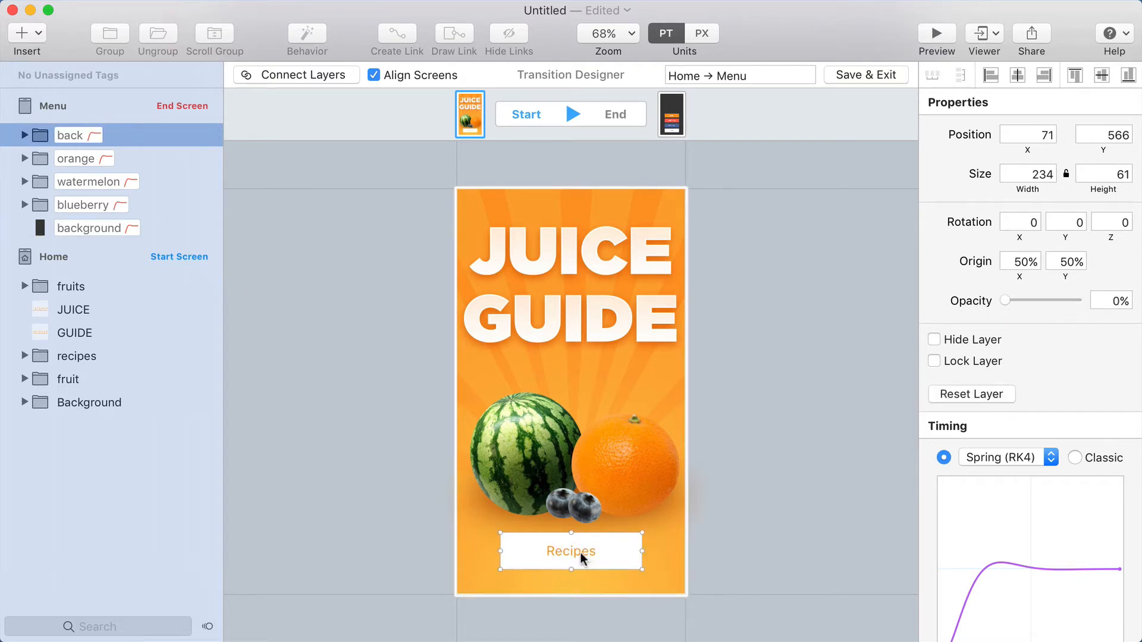
click(782, 491)
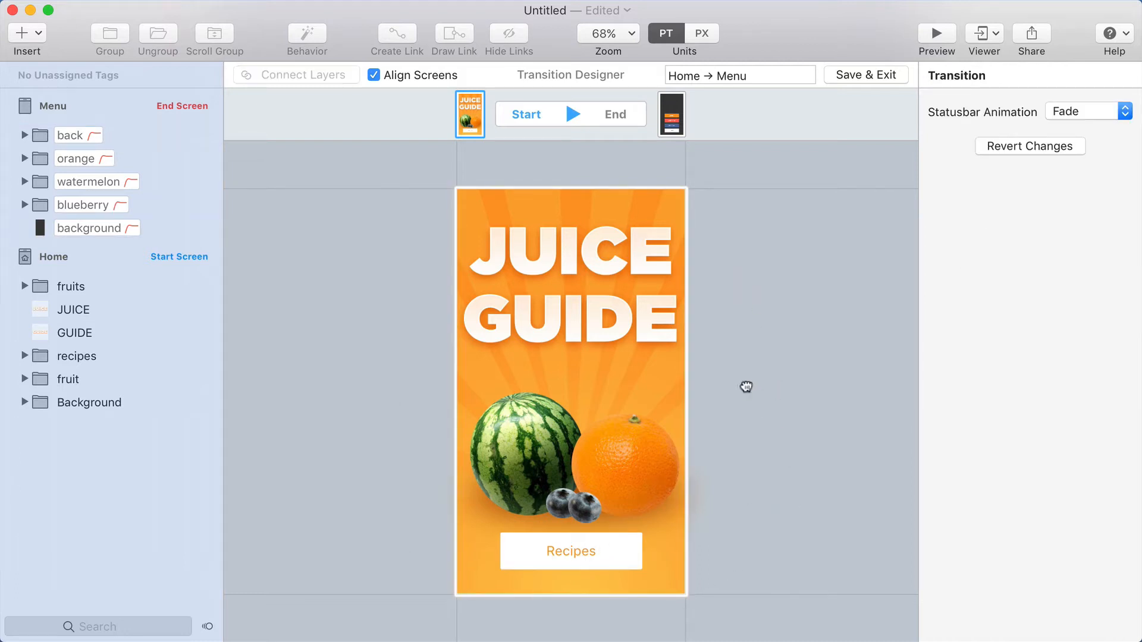
drag(746, 386, 751, 387)
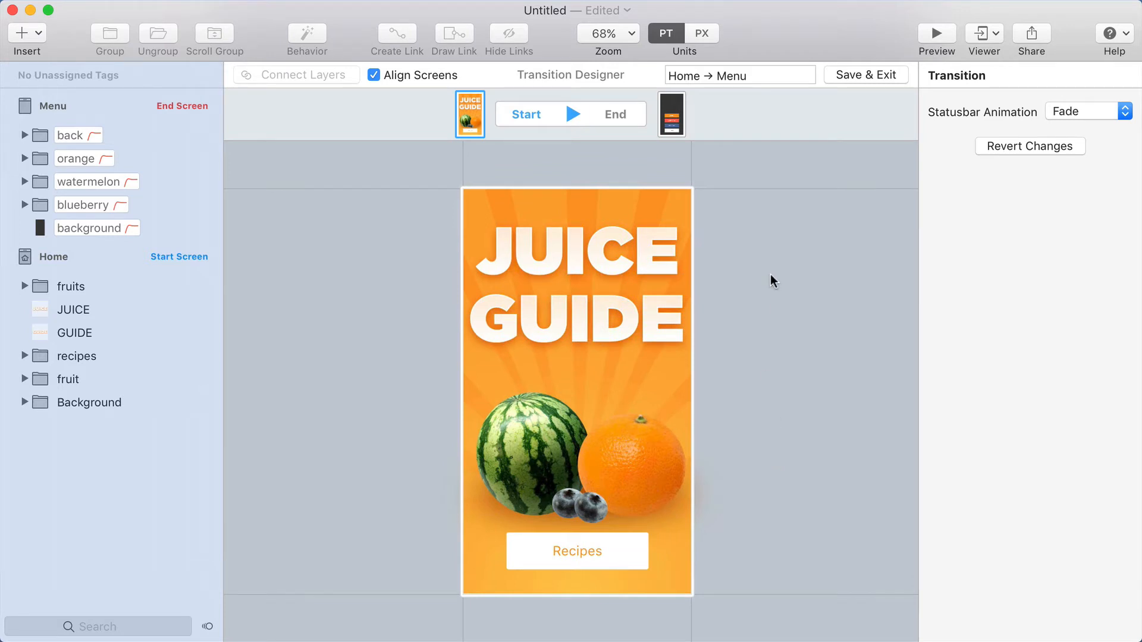
key(space)
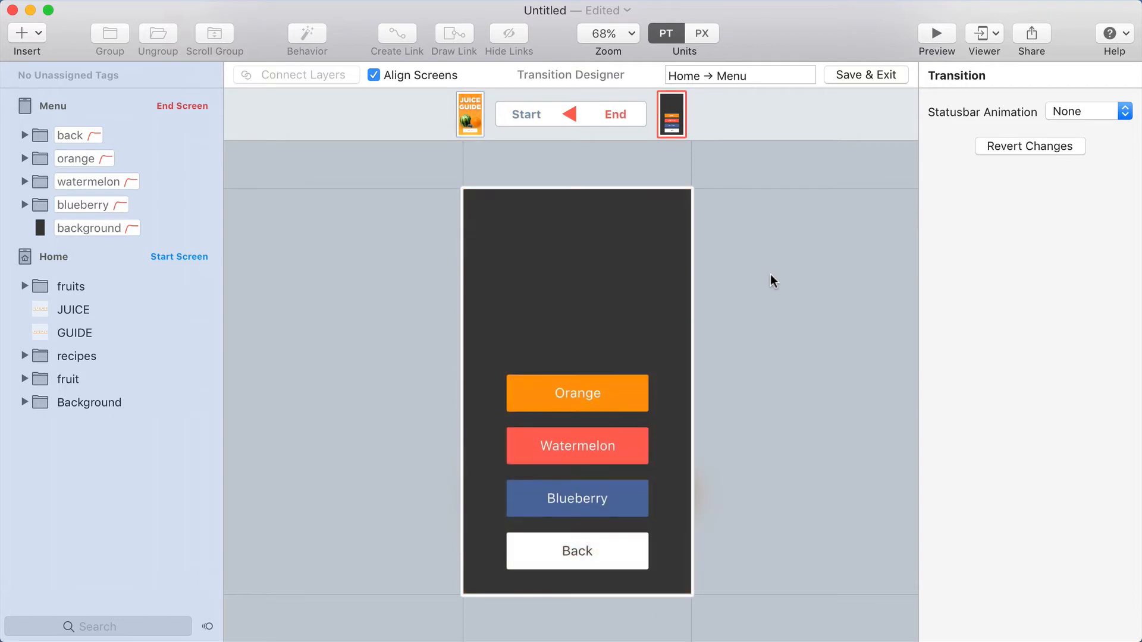
key(space)
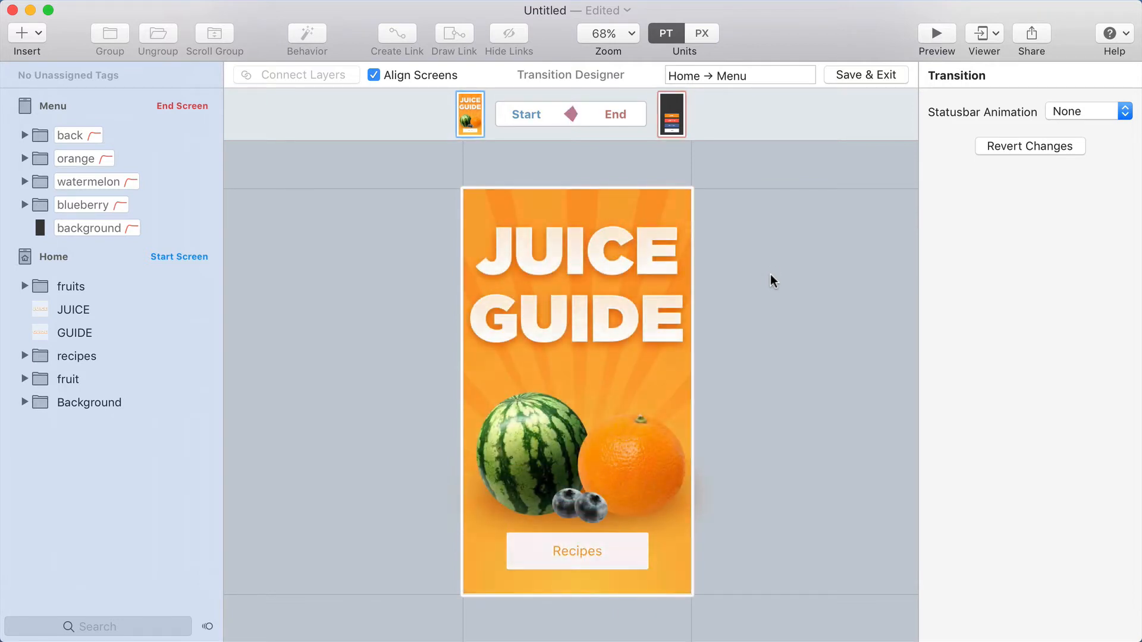
key(space)
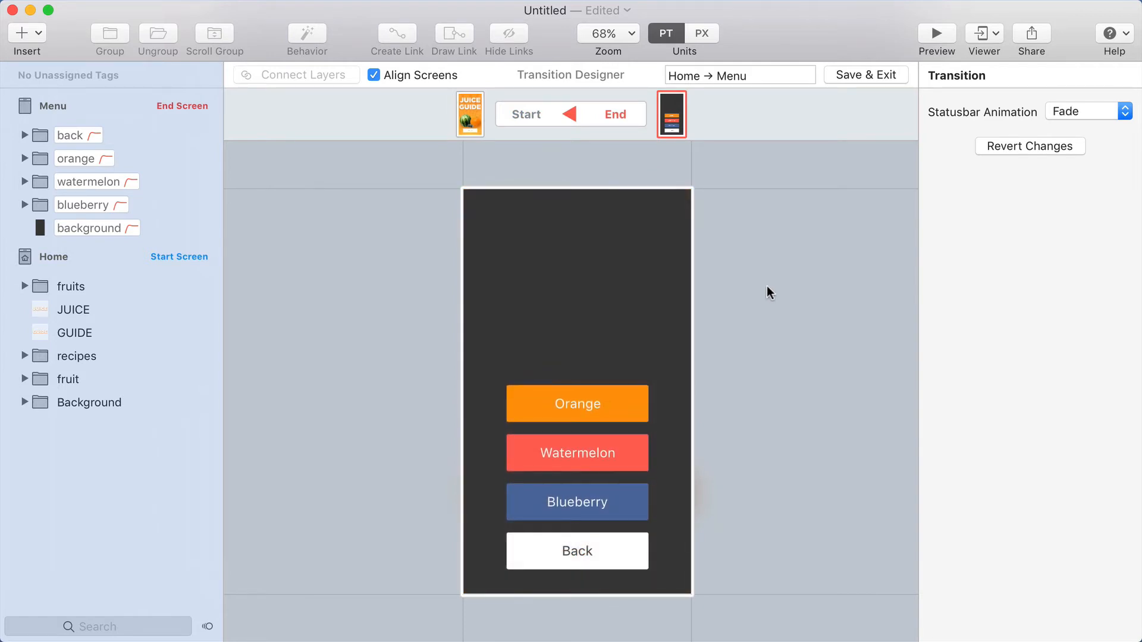
key(space)
Set the watermelon layer's transition delay to 200 ms
click(101, 181)
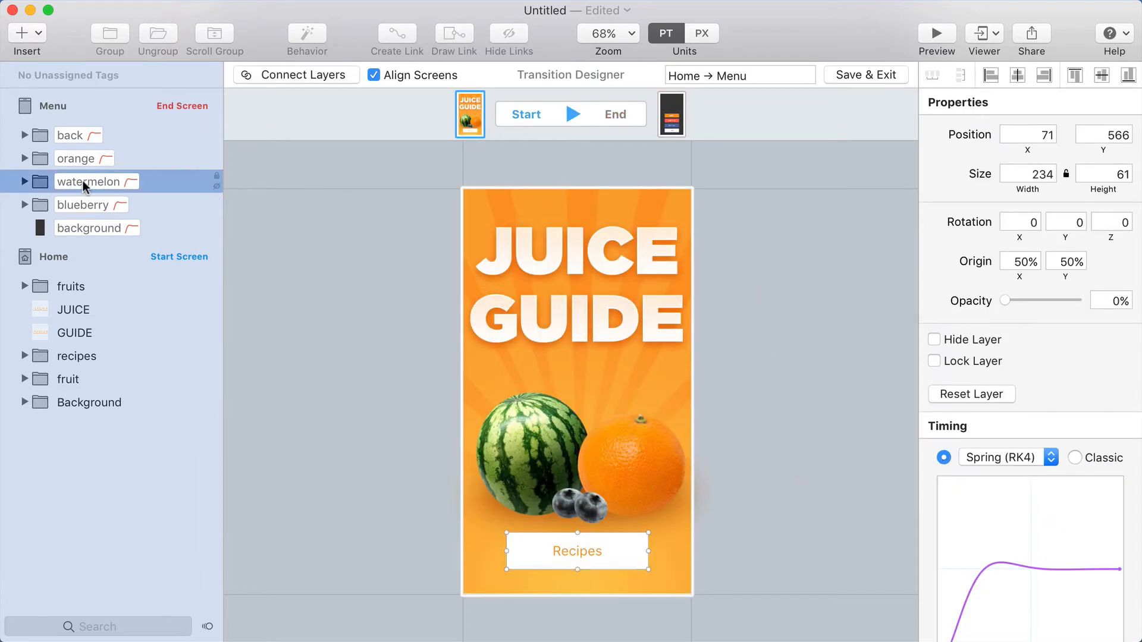
scroll(1086, 538, down, 2)
scroll(1086, 538, down, 5)
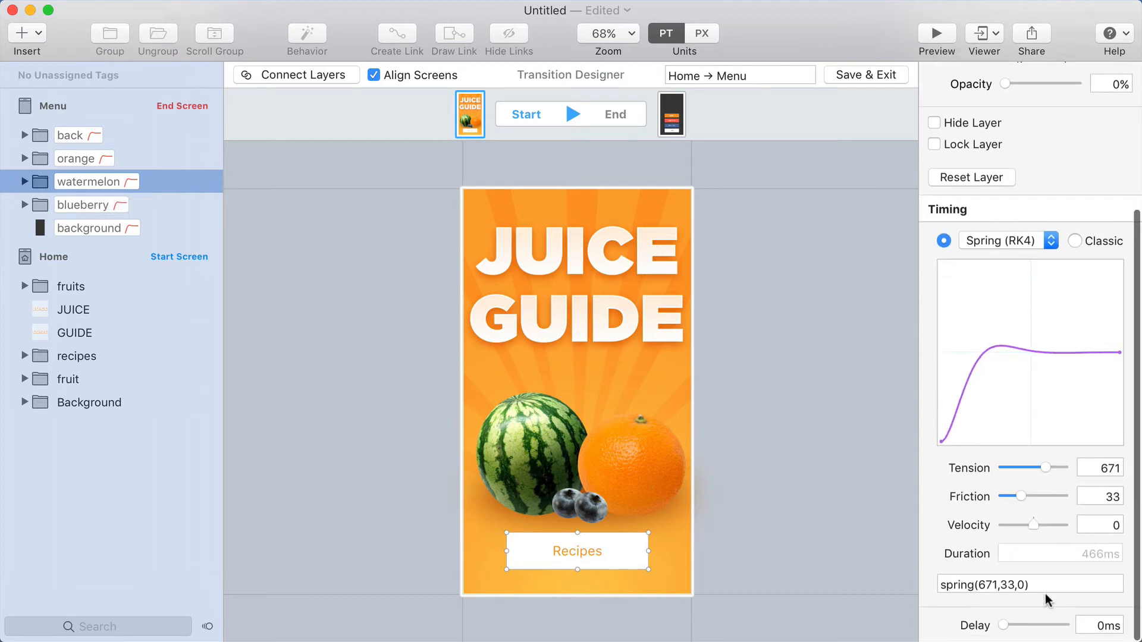
drag(1003, 629, 1015, 626)
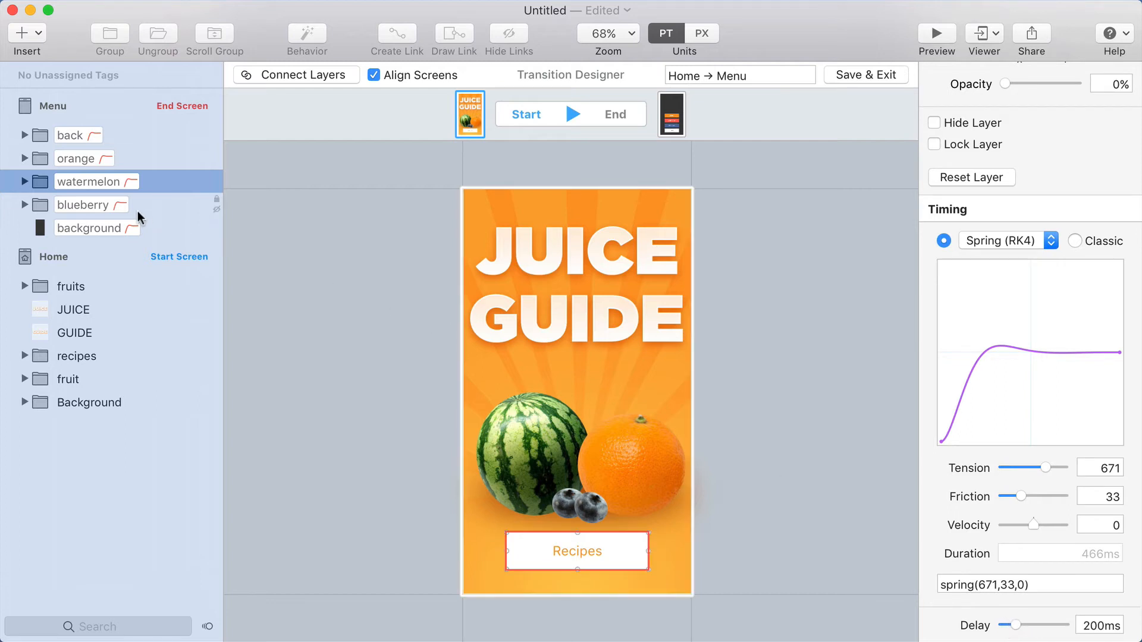
Give the blueberry layer a short transition delay and play the transition to the Menu screen
click(95, 207)
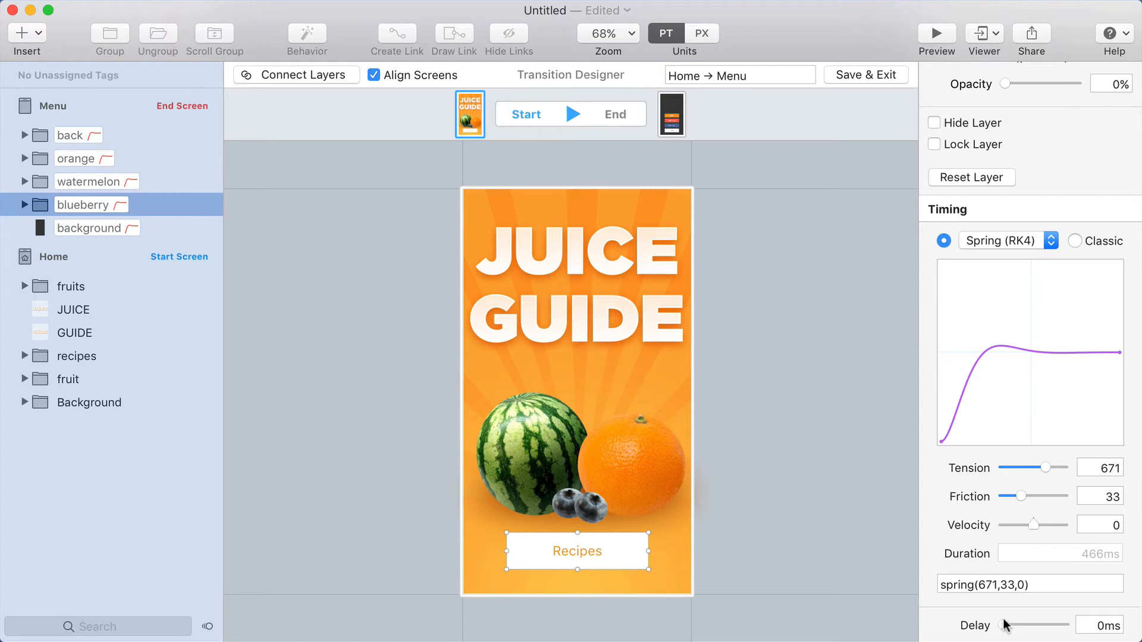
drag(1005, 625, 1009, 628)
click(793, 455)
key(space)
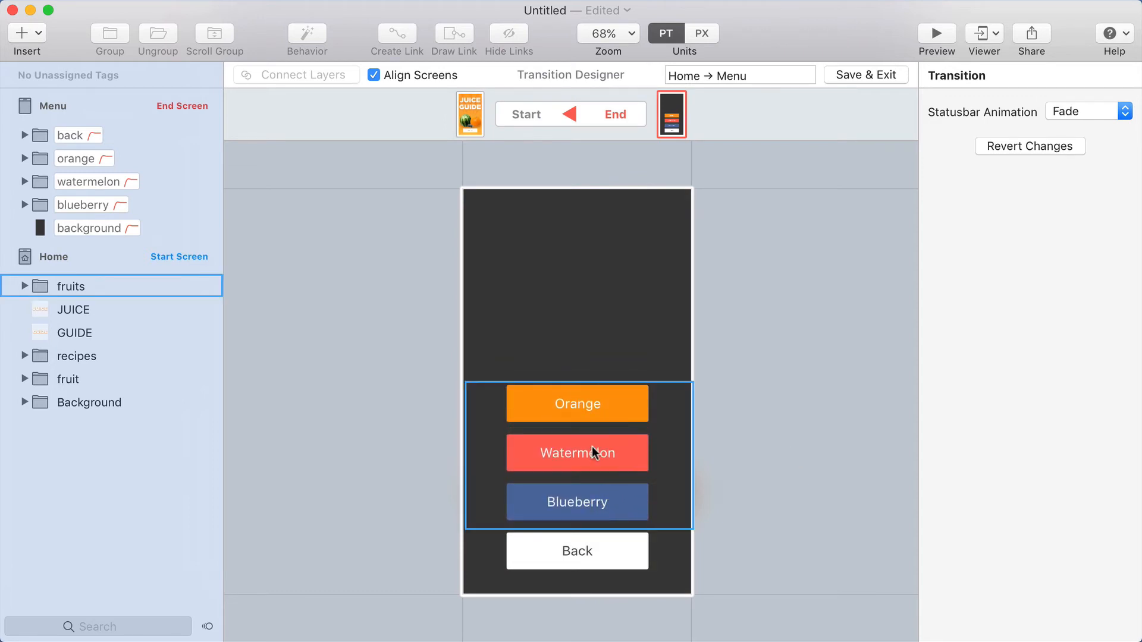
Shorten the watermelon layer's delay, set the blueberry layer's delay to 200 ms, and replay the transition
click(71, 181)
scroll(1012, 565, down, 5)
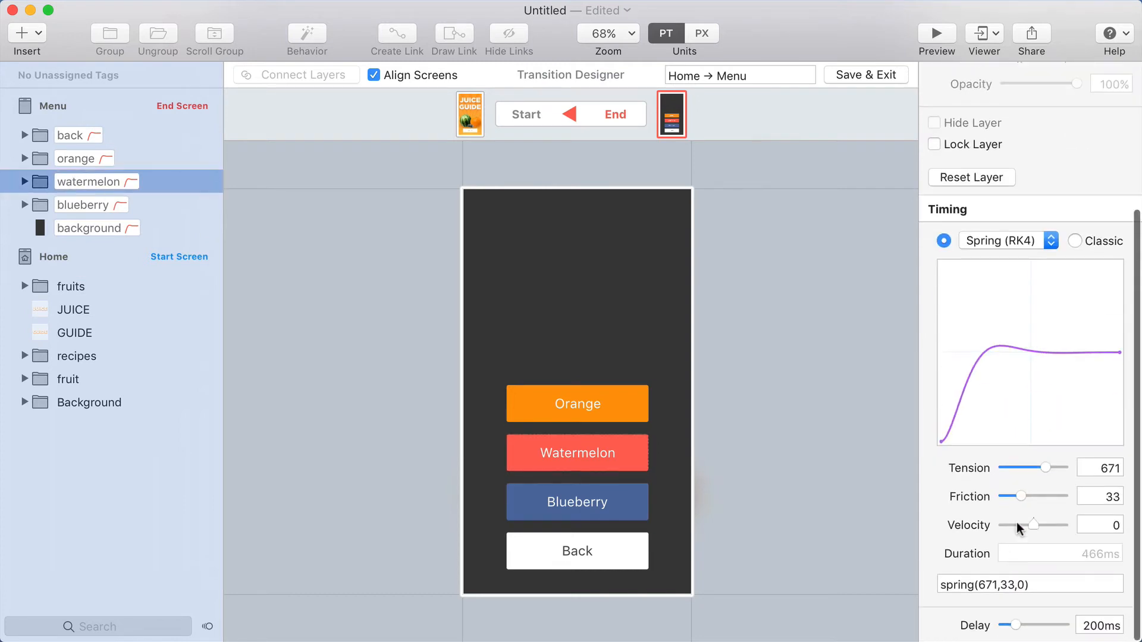
drag(1015, 623, 1013, 625)
click(89, 205)
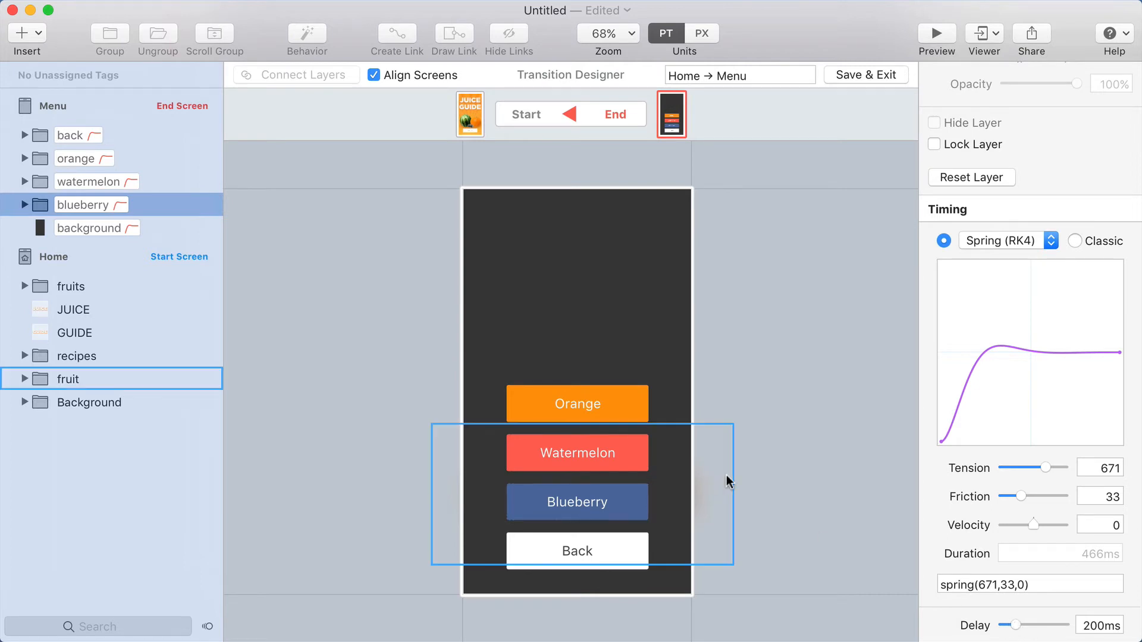
click(747, 459)
key(space)
key(space)
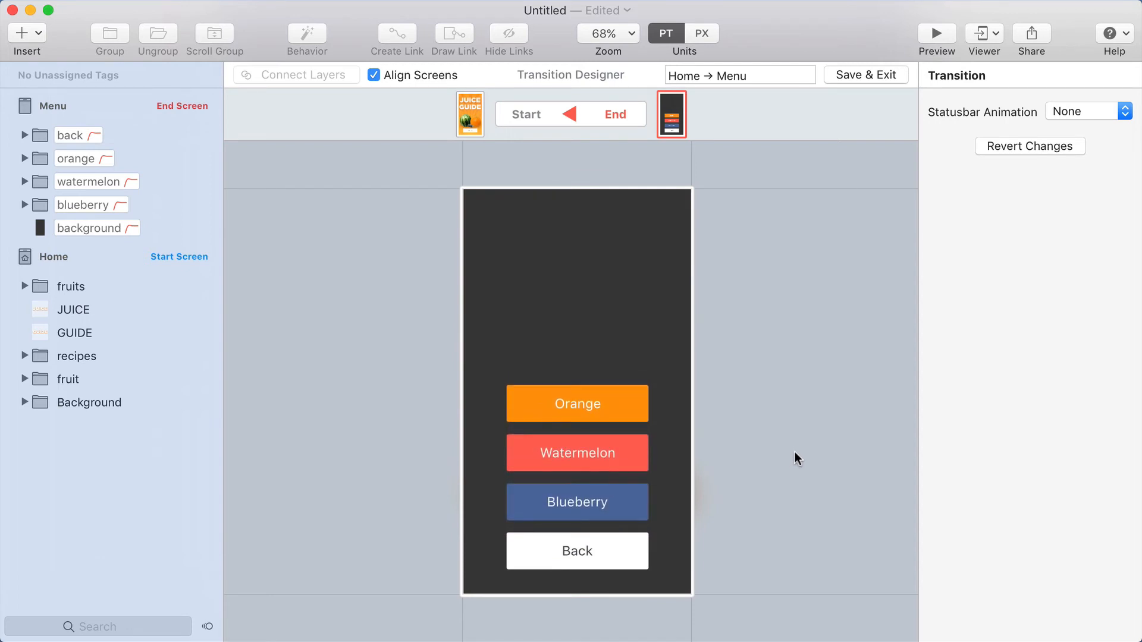
Set the spring timing of the back, orange, watermelon and blueberry layers to tension 502 and friction 27
click(91, 160)
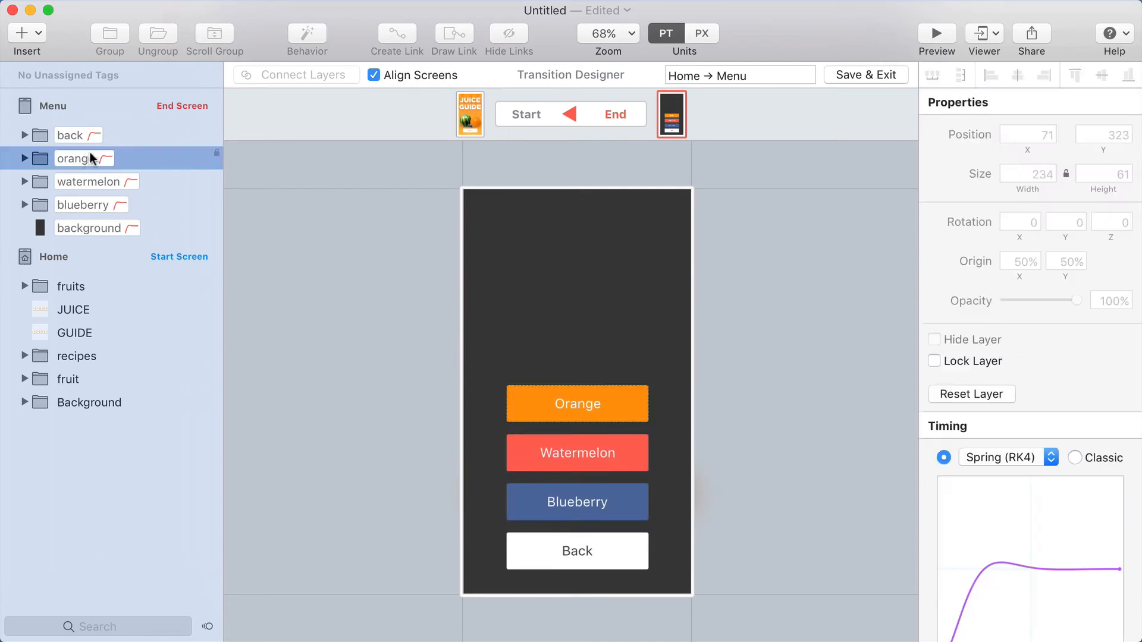
click(90, 138)
shift+click(83, 206)
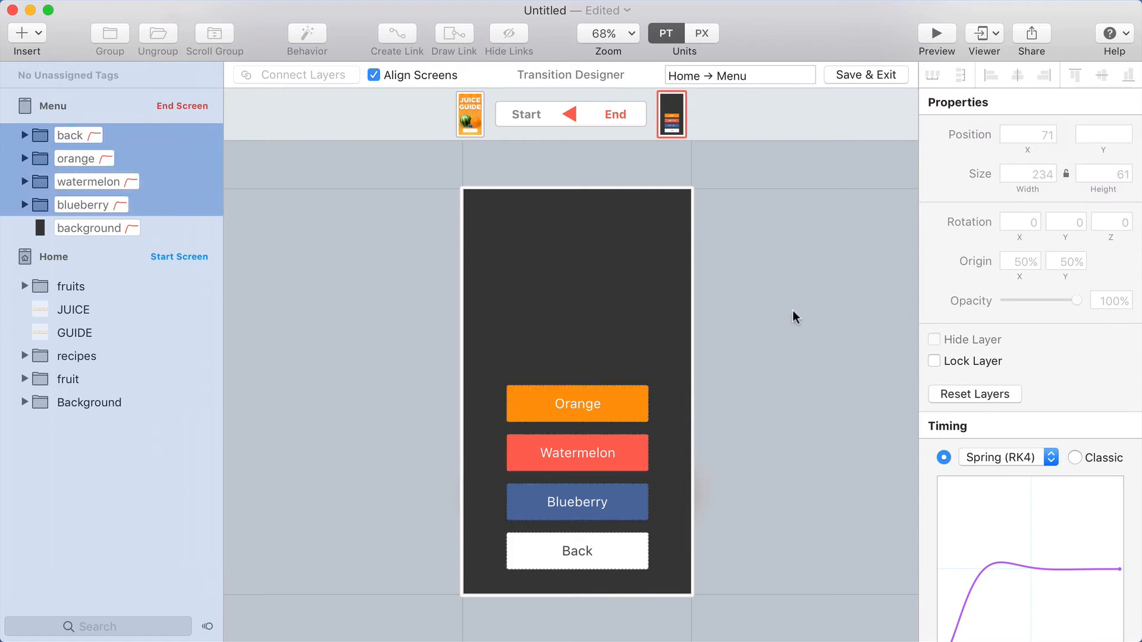
scroll(1121, 524, down, 3)
scroll(1120, 523, down, 2)
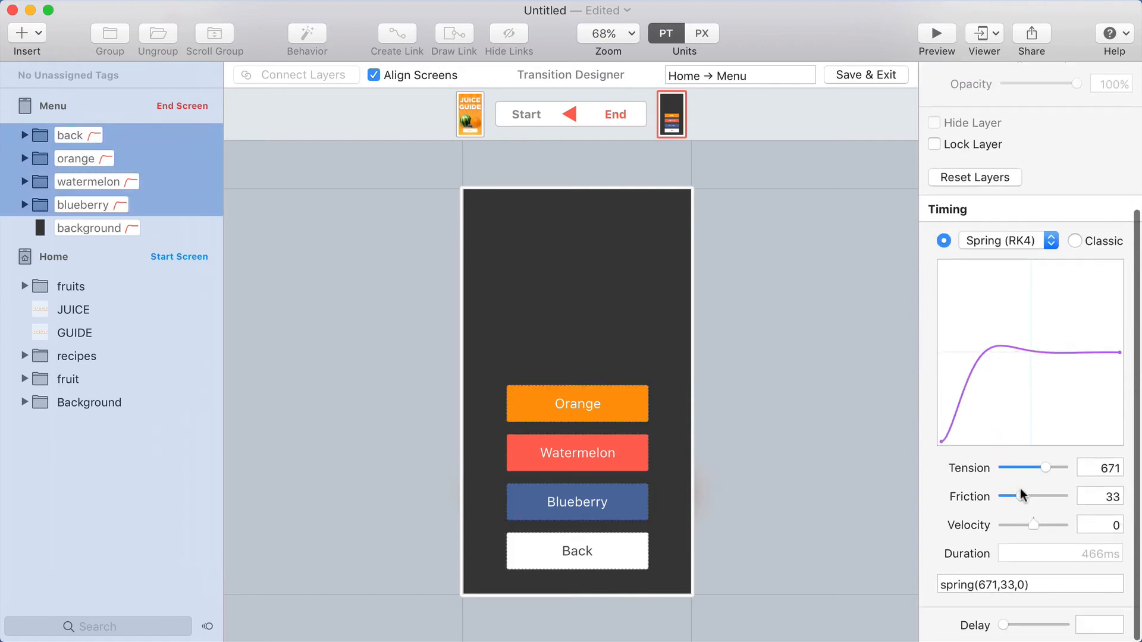
mouse_move(1018, 494)
mouse_down()
mouse_move(1039, 465)
mouse_move(1015, 496)
mouse_up()
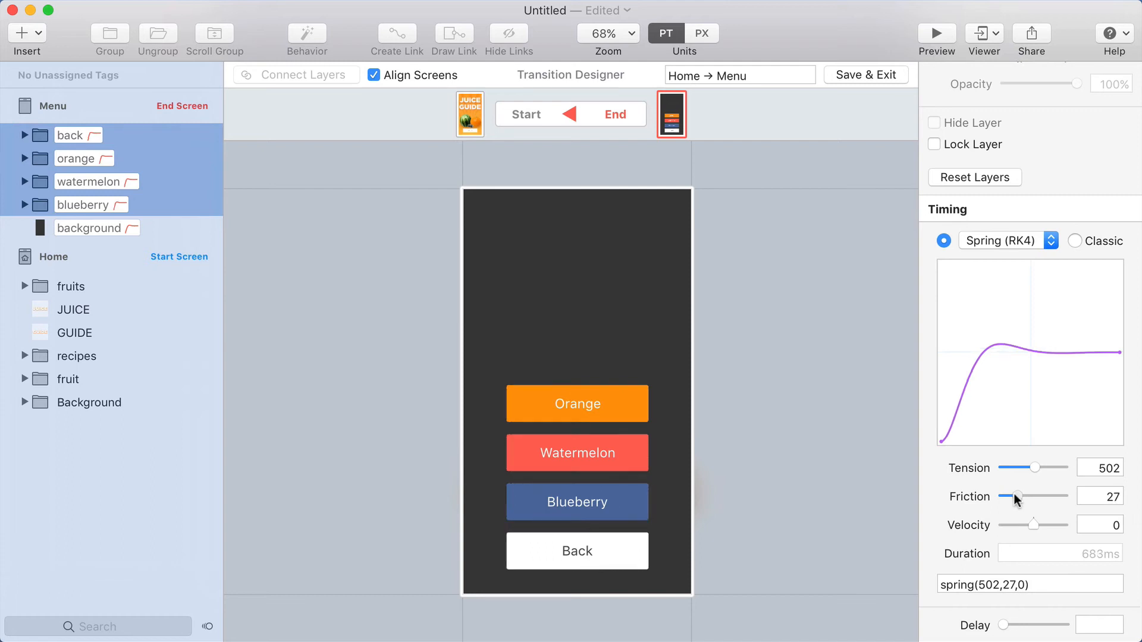
click(751, 409)
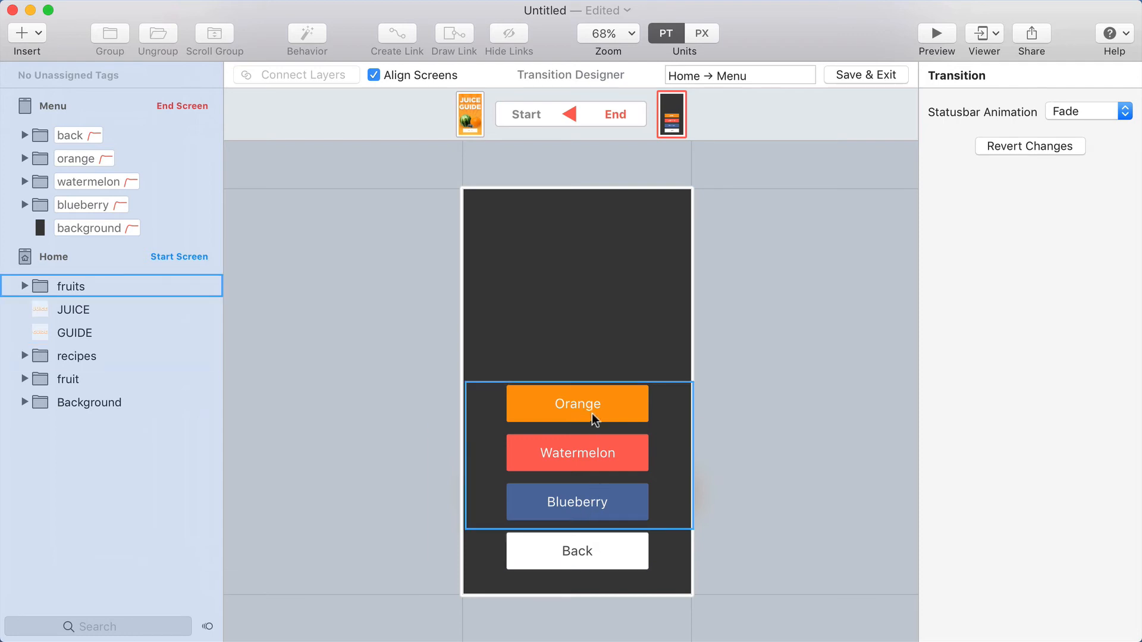
Rotate the blueberry layer to about -6° and the orange layer to about 7° around Z in the start state
click(84, 205)
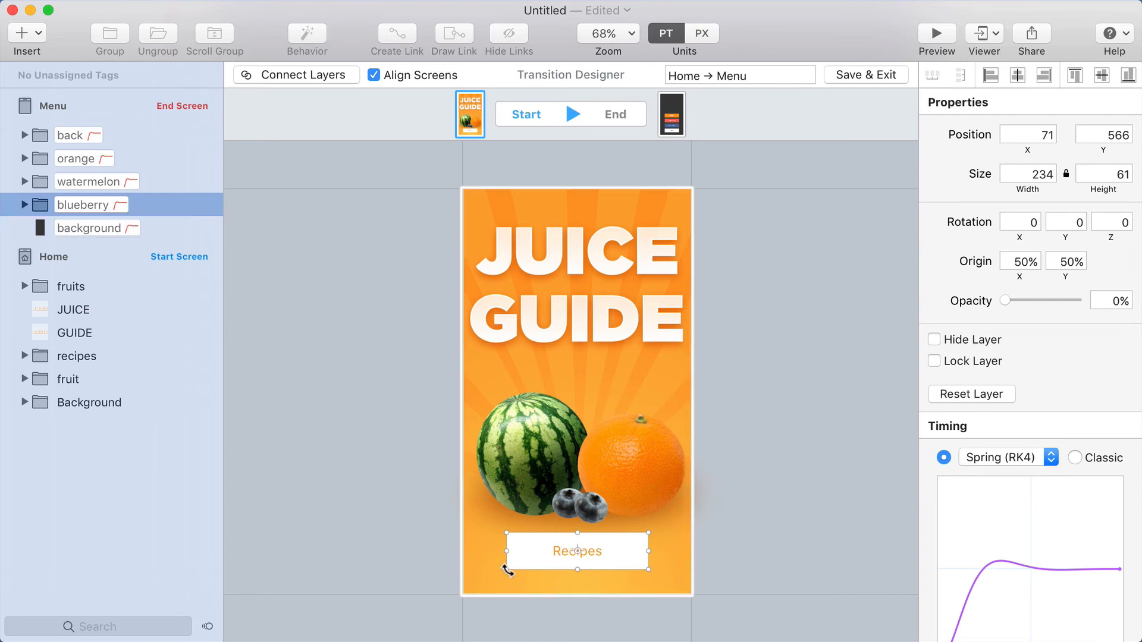
drag(508, 571, 510, 582)
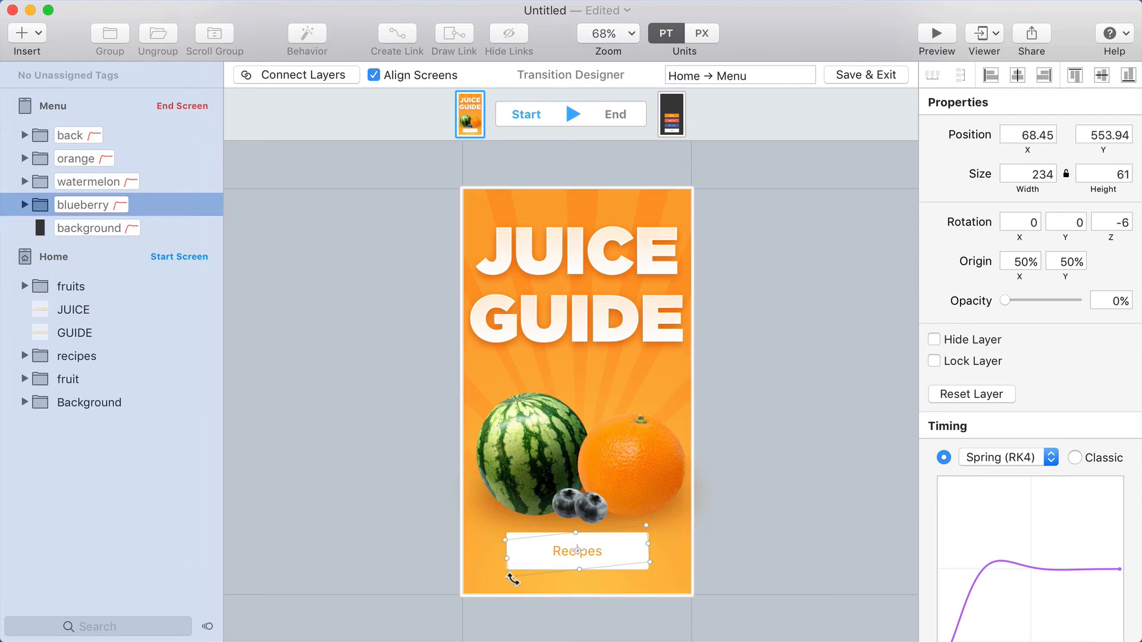
click(96, 161)
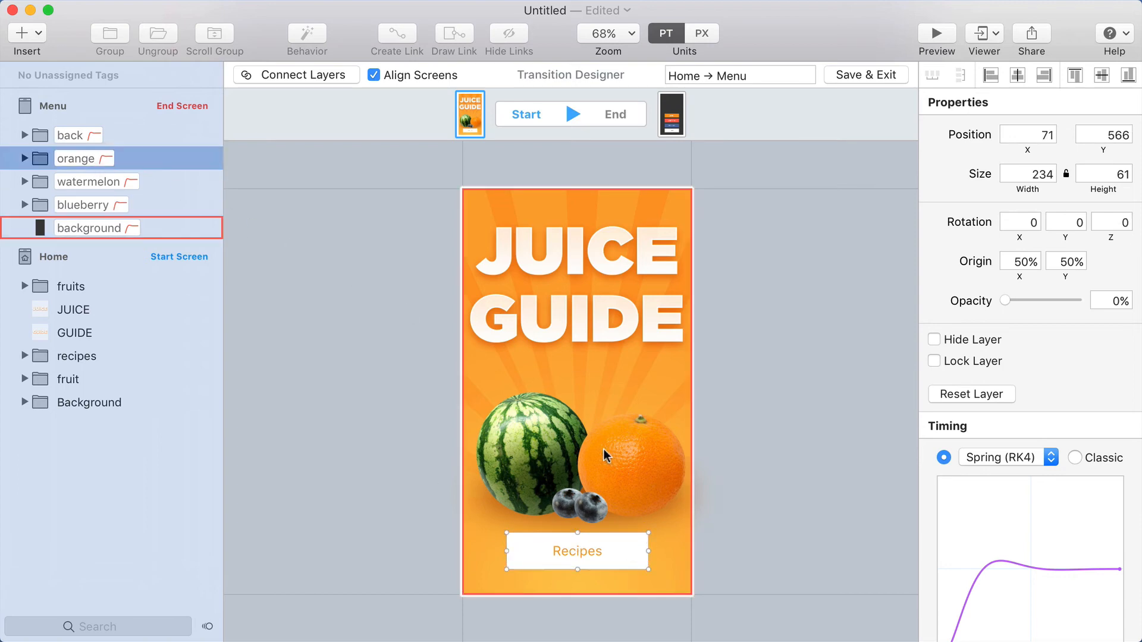
drag(650, 533, 655, 524)
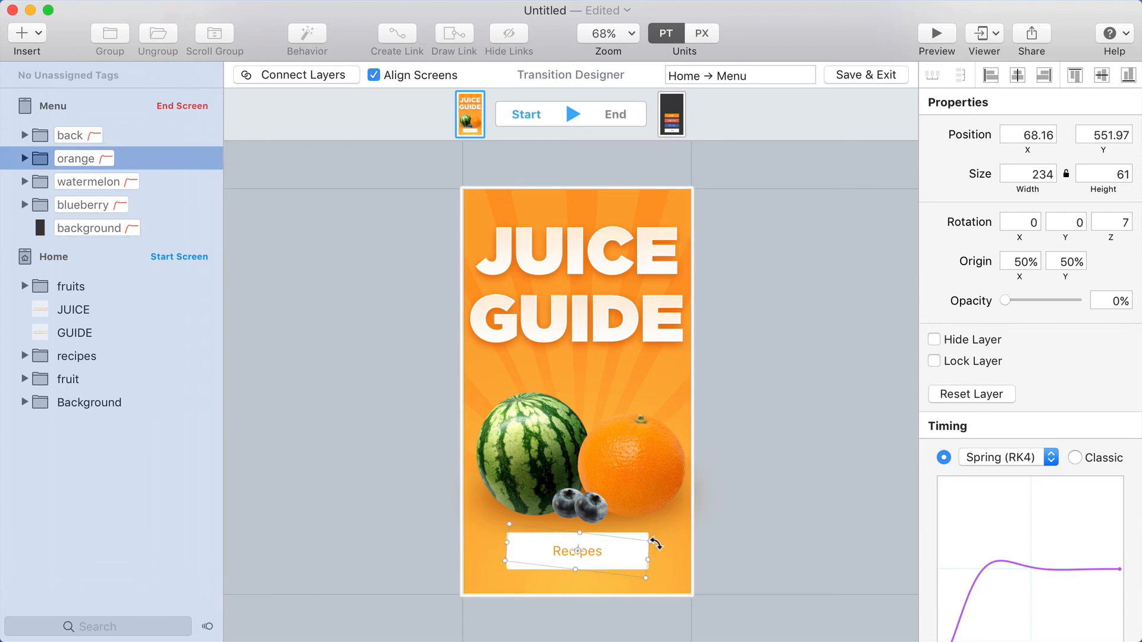
Save the Home → Menu transition and exit the Transition Designer
click(735, 521)
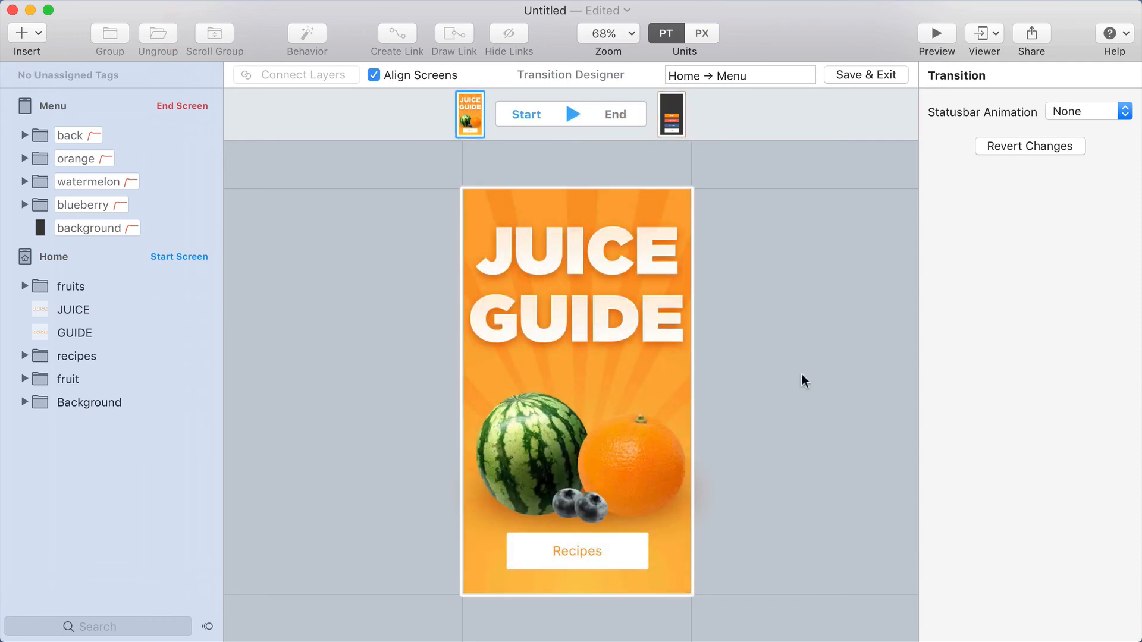
click(873, 75)
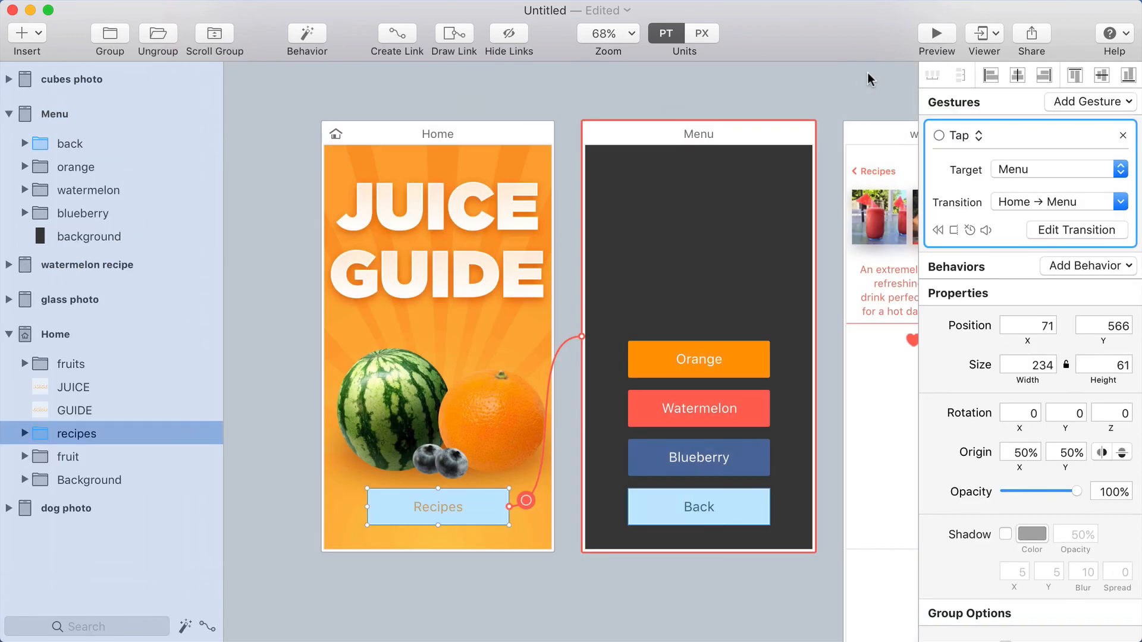
click(752, 84)
Preview the prototype and test the transition by switching repeatedly between the Home and Menu screens with Recipes and Back
click(723, 517)
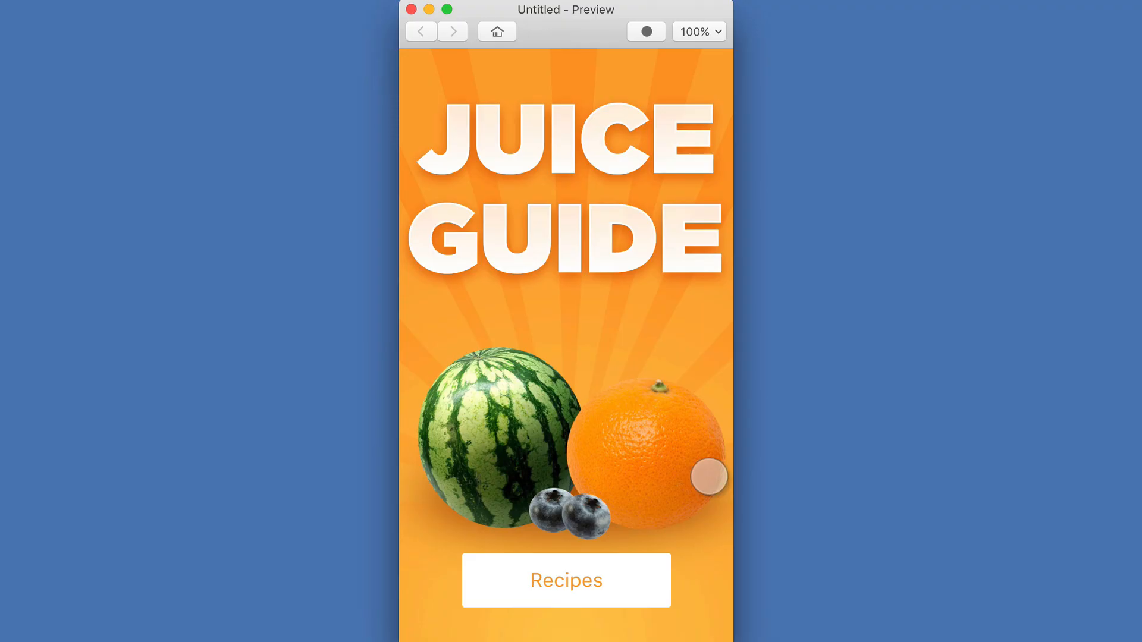
click(632, 581)
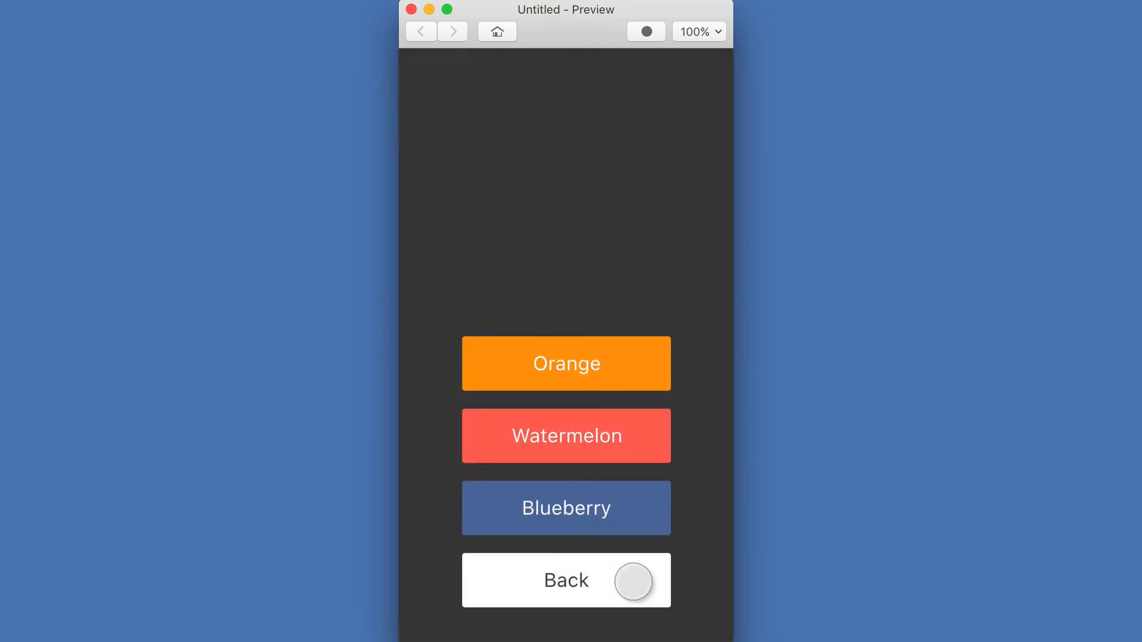
click(633, 581)
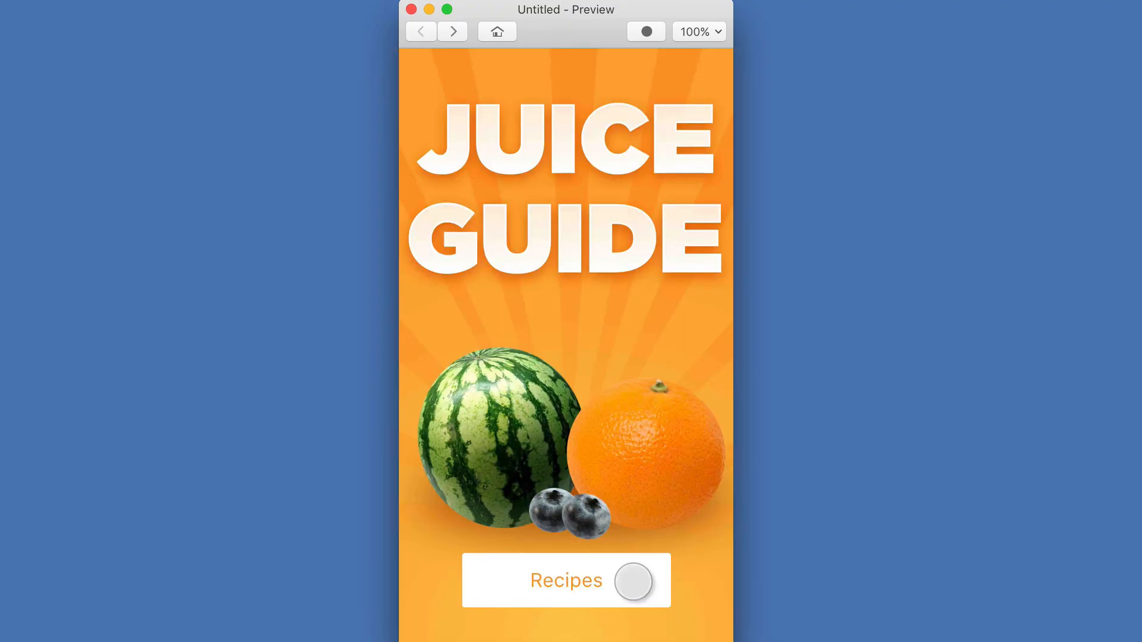
click(632, 581)
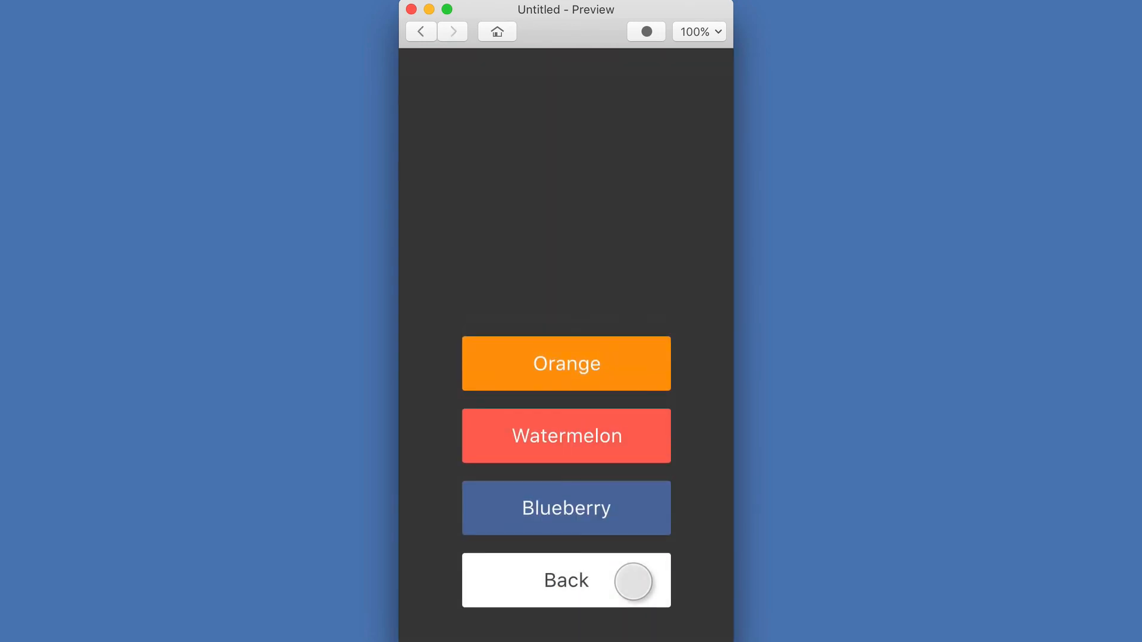
click(633, 581)
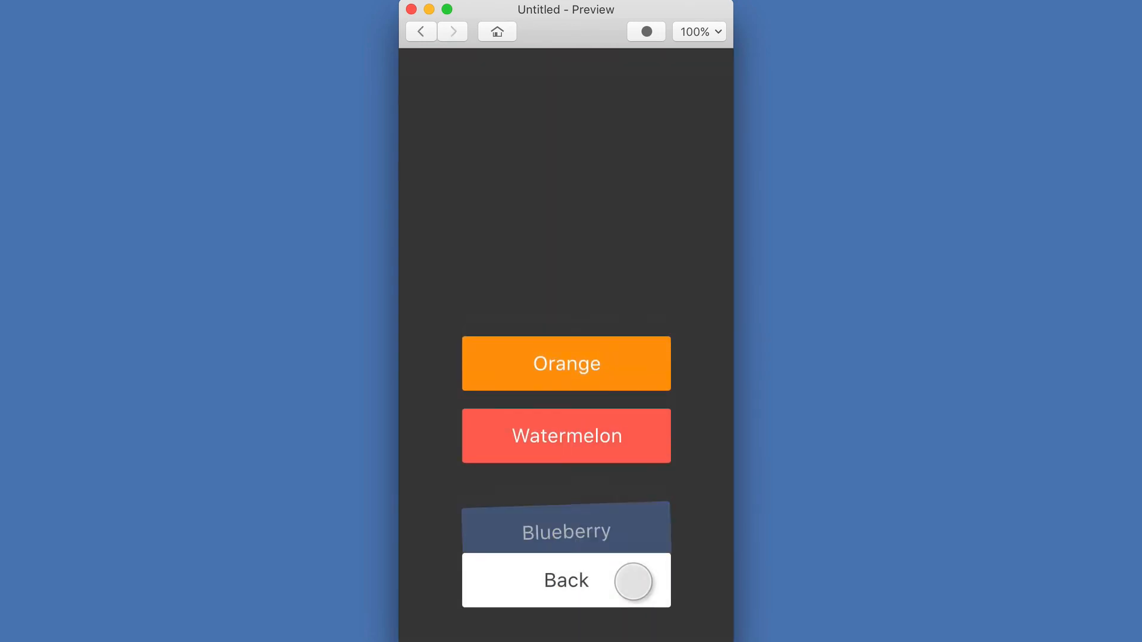